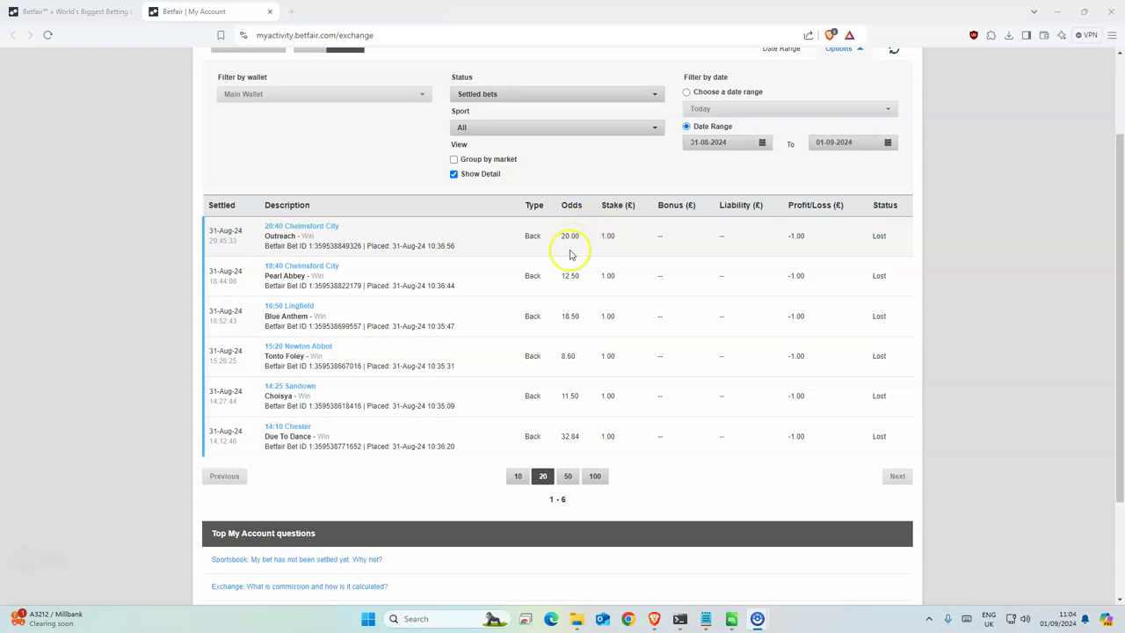
Scroll back up the settled bets list for 31-08-2024 to 01-09-2024
scroll(552, 391, "up", 3)
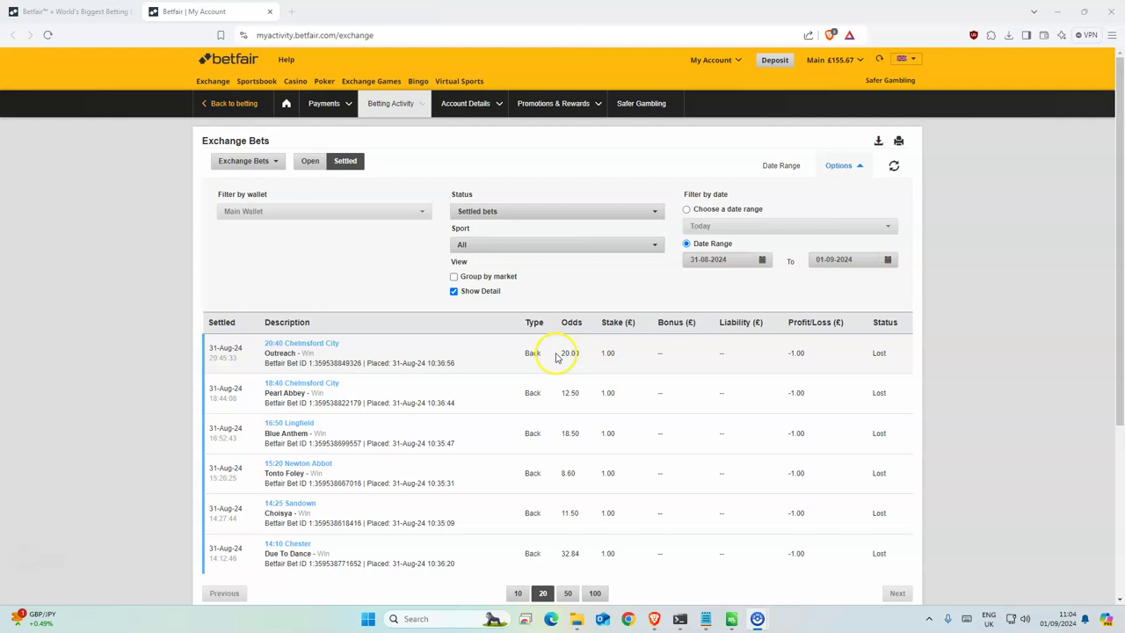
scroll(558, 392, "down", 1)
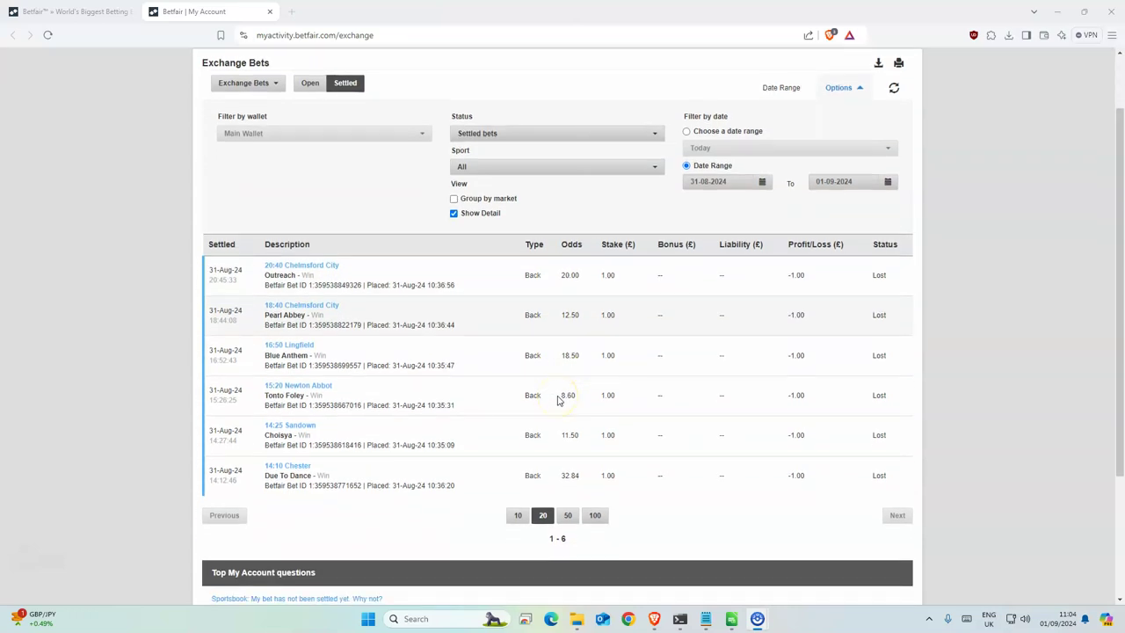
scroll(558, 399, "up", 1)
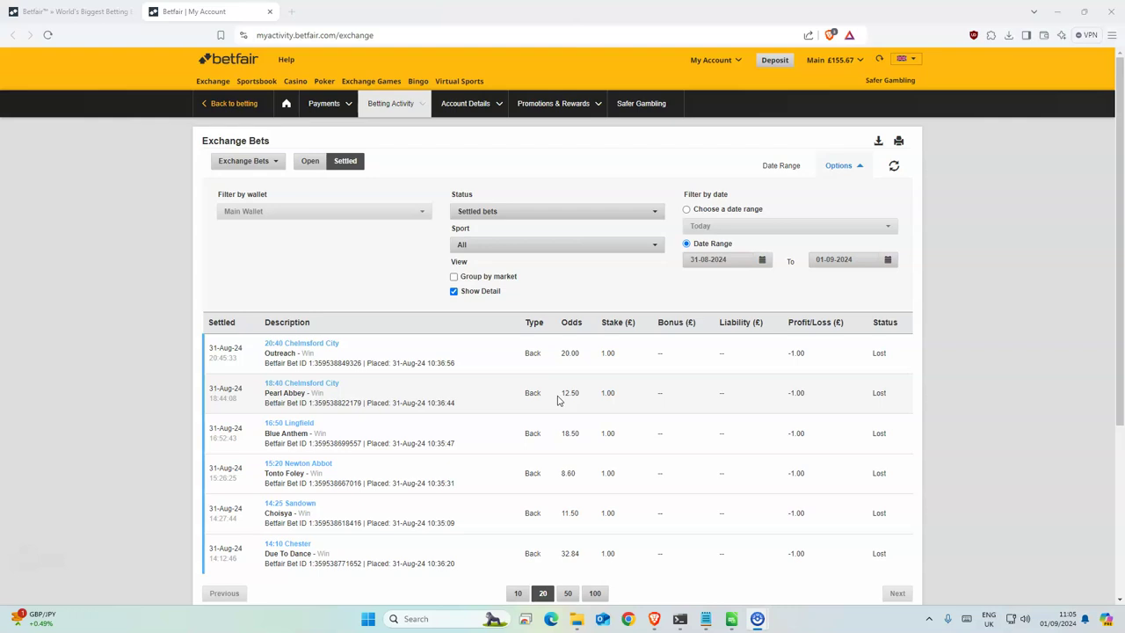
left_click(531, 376)
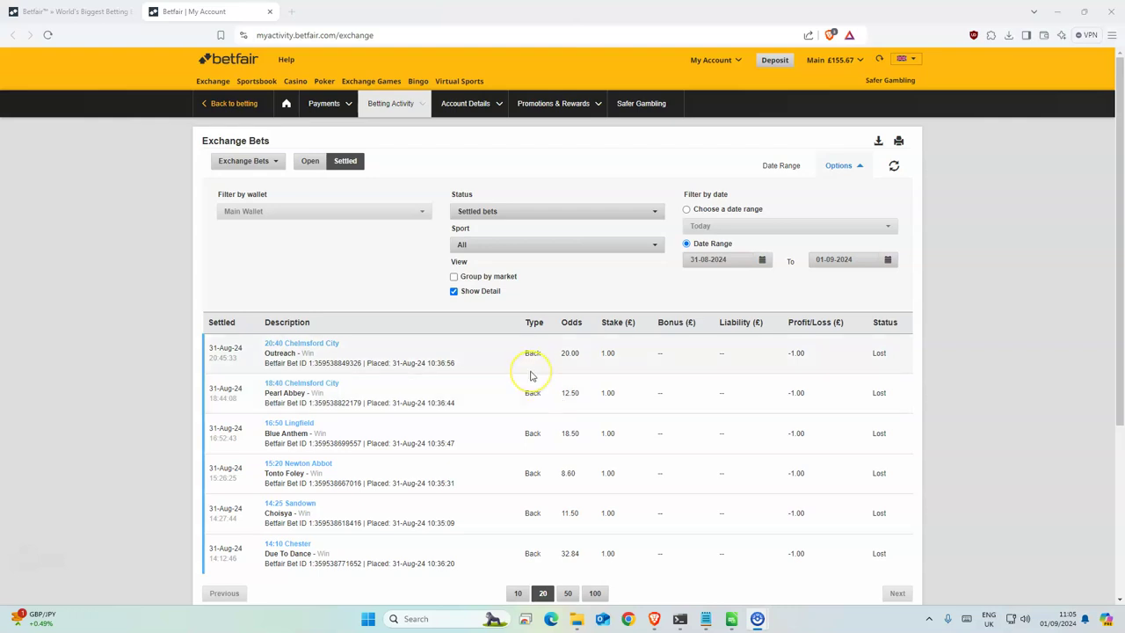
left_click(528, 368)
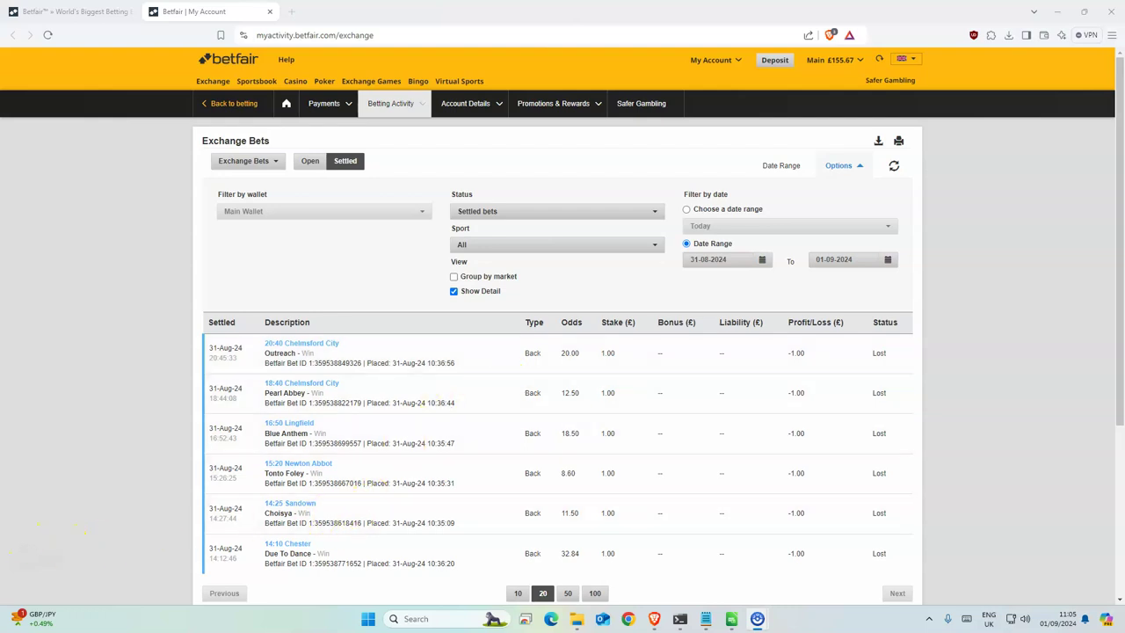
Check Tennessee Stud's 6.2 win odds in MergedDF.csv's filtered Tipperary 14:00 row
key("alt+Tab")
left_click(430, 183)
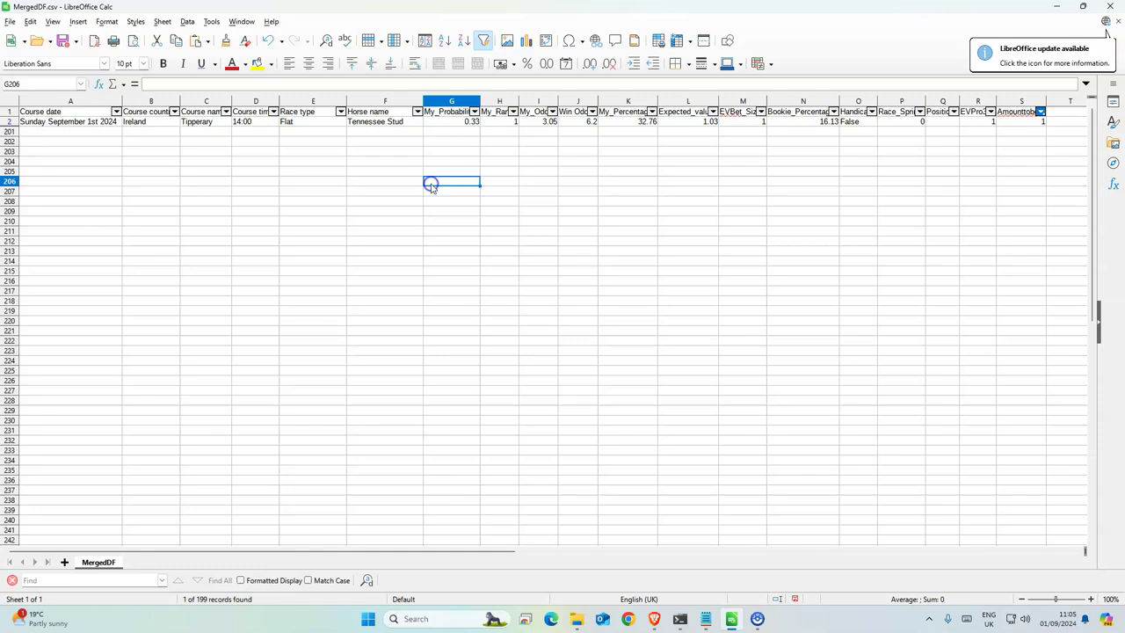
left_click(587, 123)
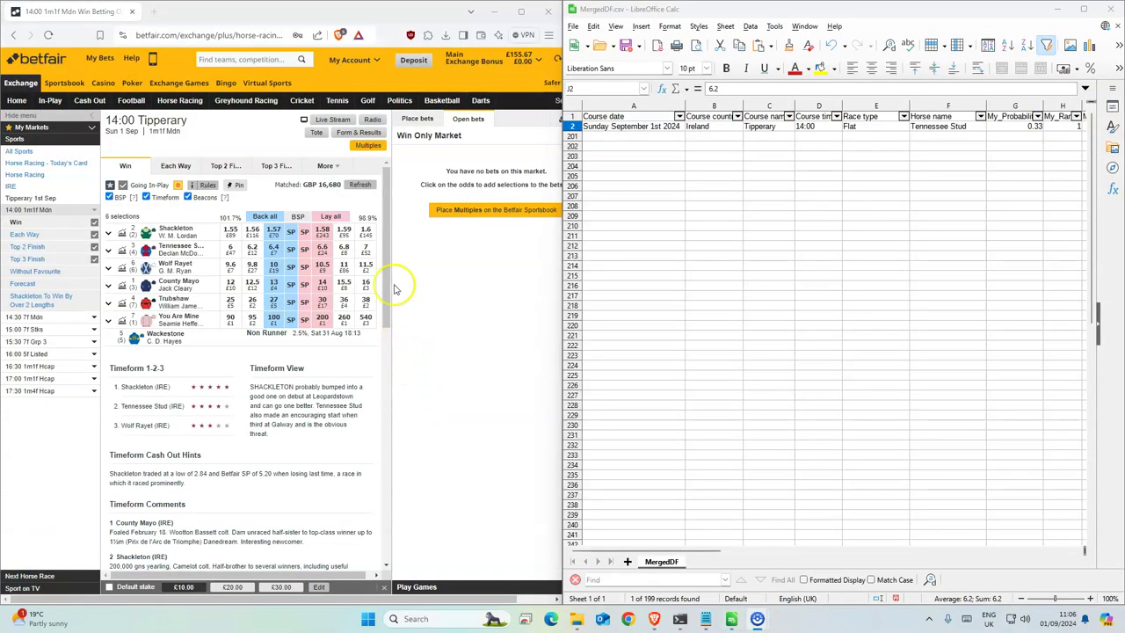
Back Tennessee Stud at 6.4 with a £1.00 stake and confirm the bet
left_click(273, 249)
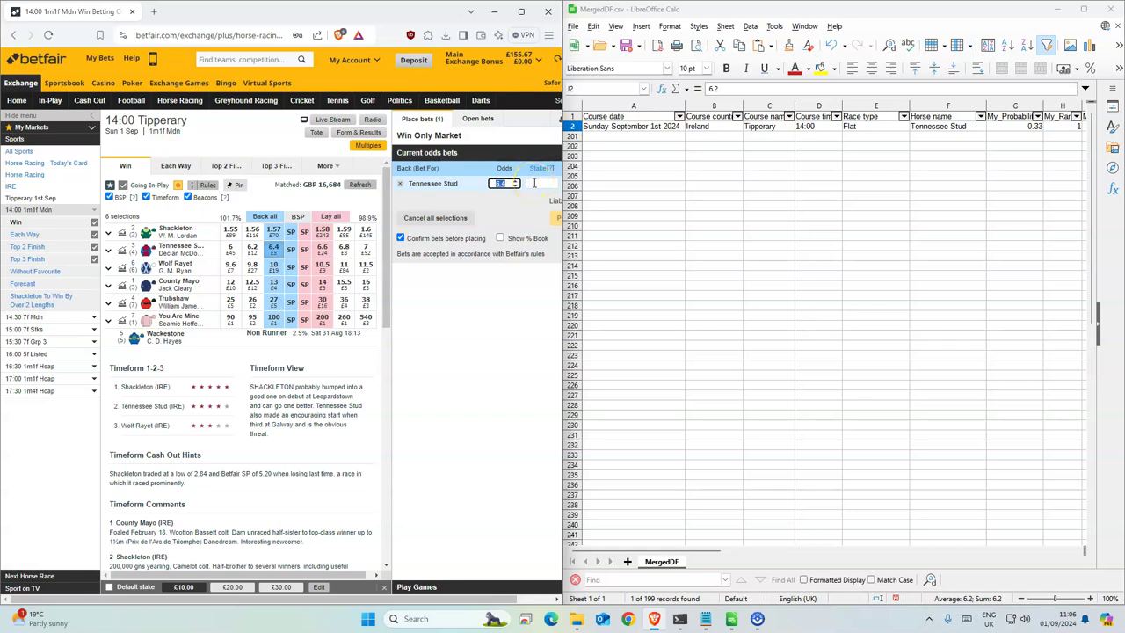
left_click_drag(678, 554, 731, 559)
left_click(539, 182)
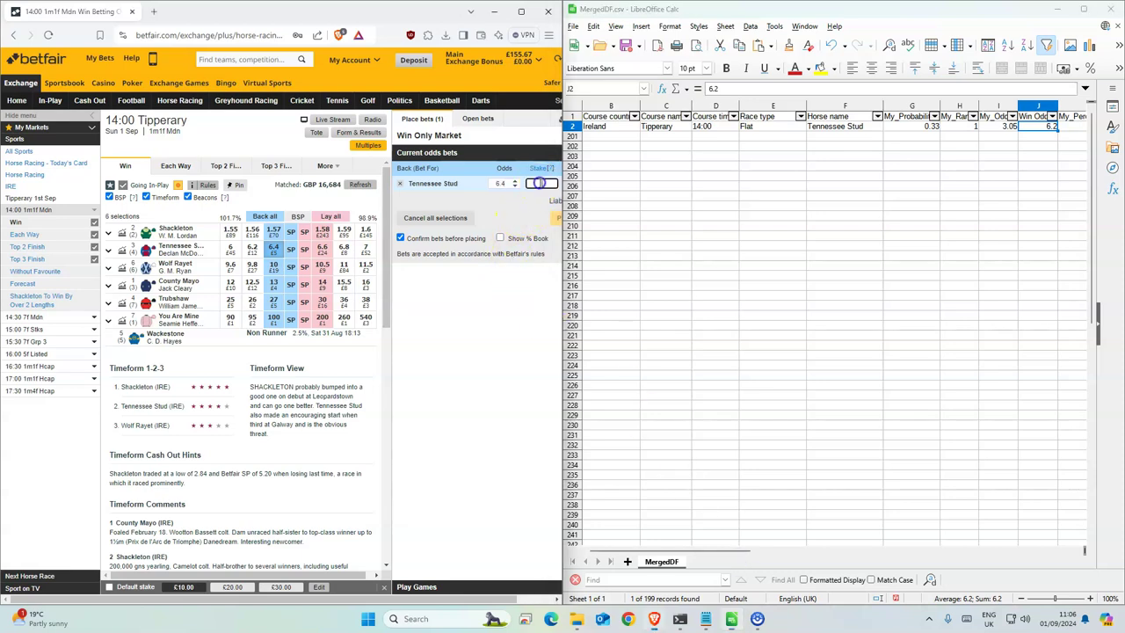
type("1")
left_click(556, 219)
left_click(555, 227)
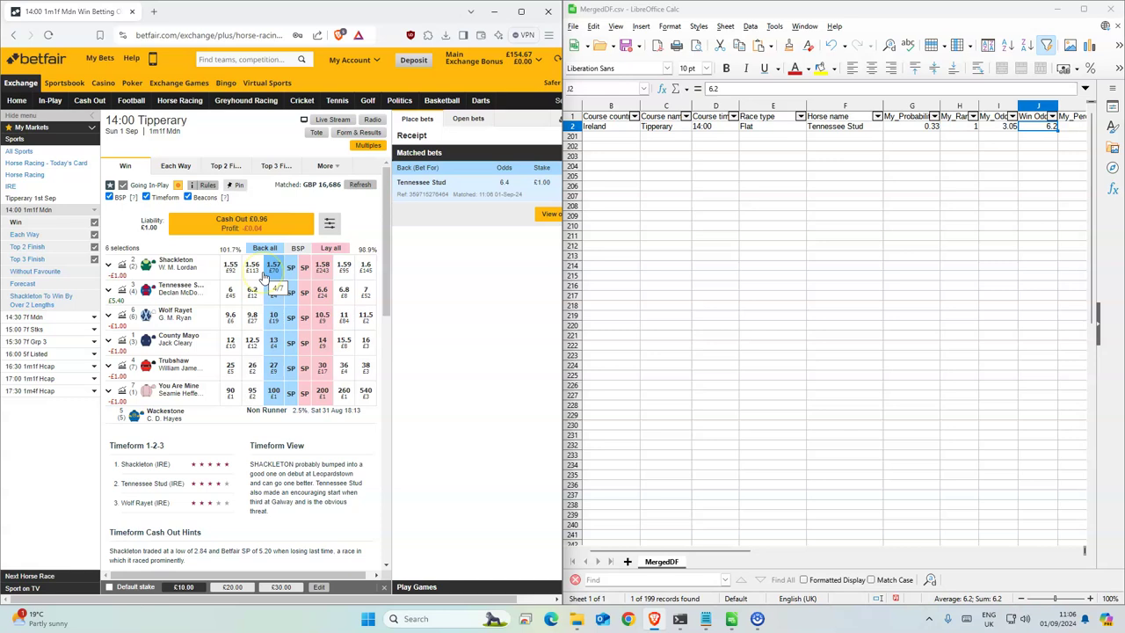
Bring up the Horse racing Analysis workbook and maximise the browser window
left_click(409, 125)
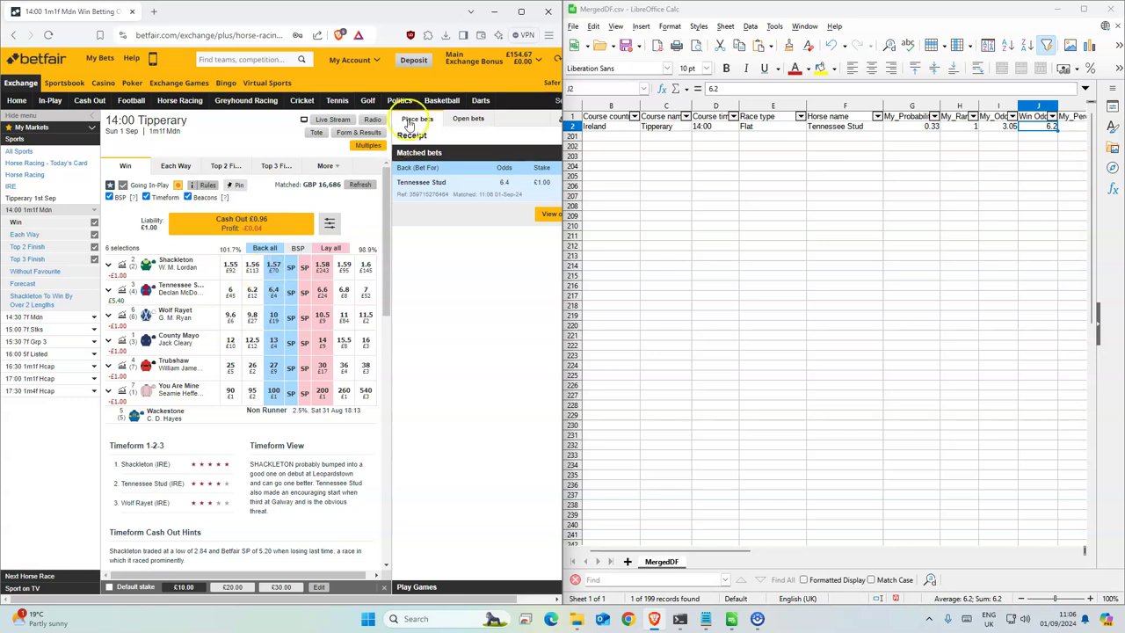
left_click(427, 314)
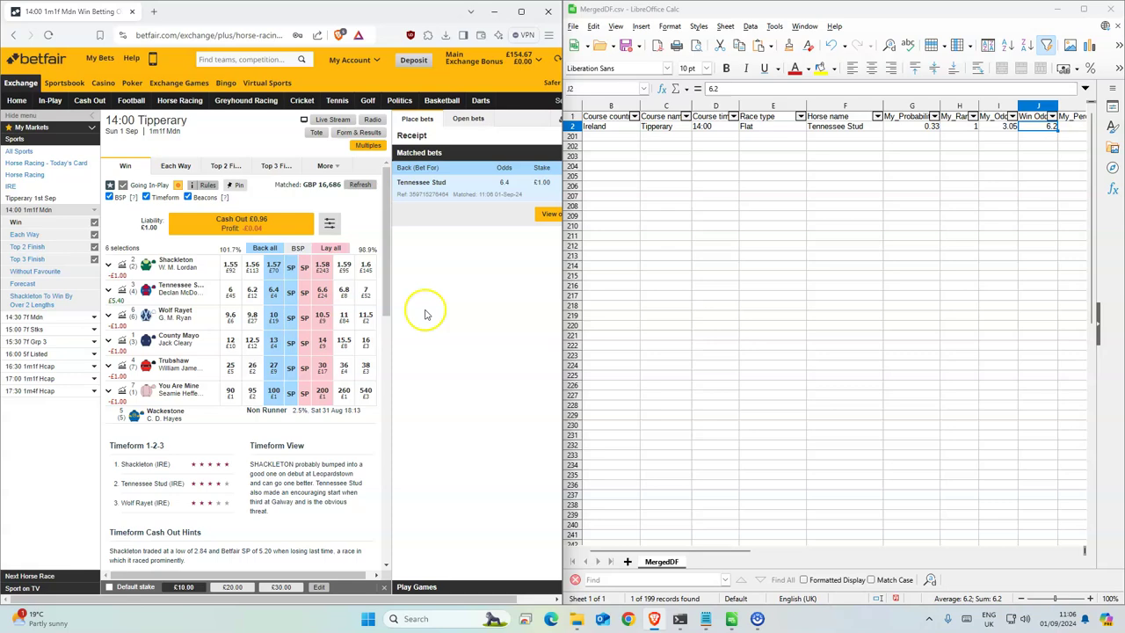
left_click_drag(277, 11, 205, 141)
double_click(205, 140)
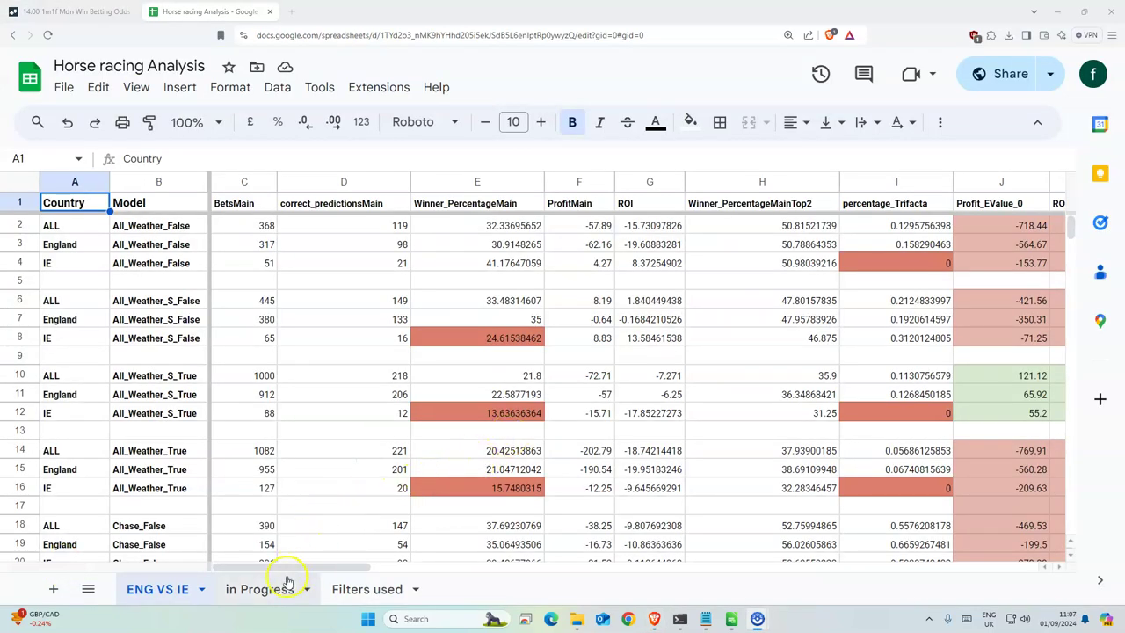
Open the 'in Progress' sheet and scroll across its profit, ROI and Sharpe columns
left_click(261, 589)
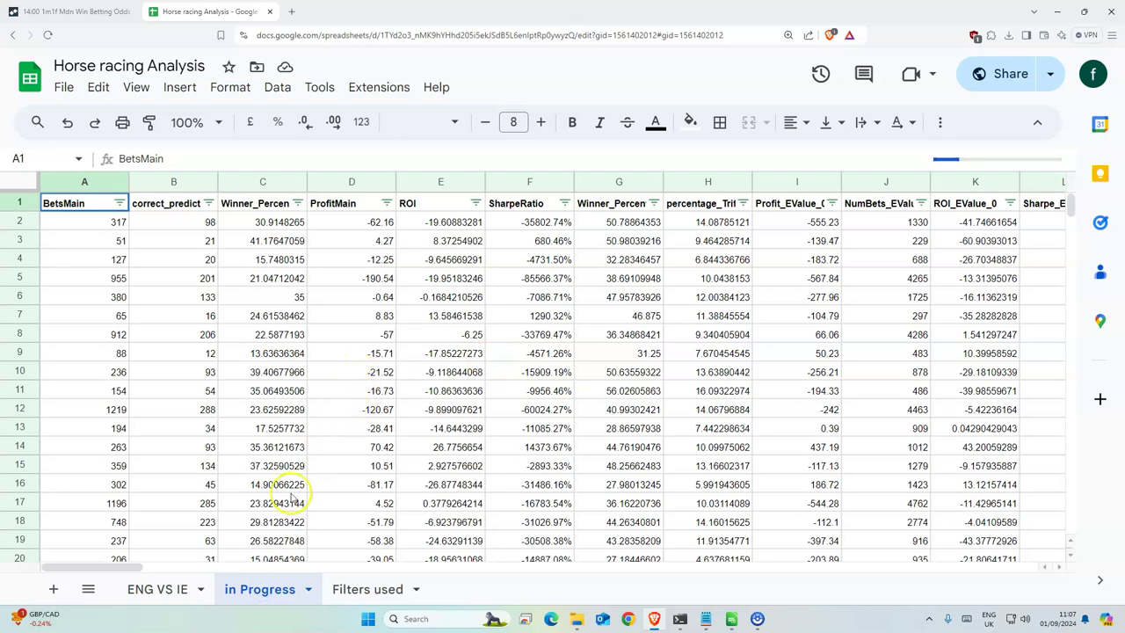
left_click_drag(132, 565, 1099, 517)
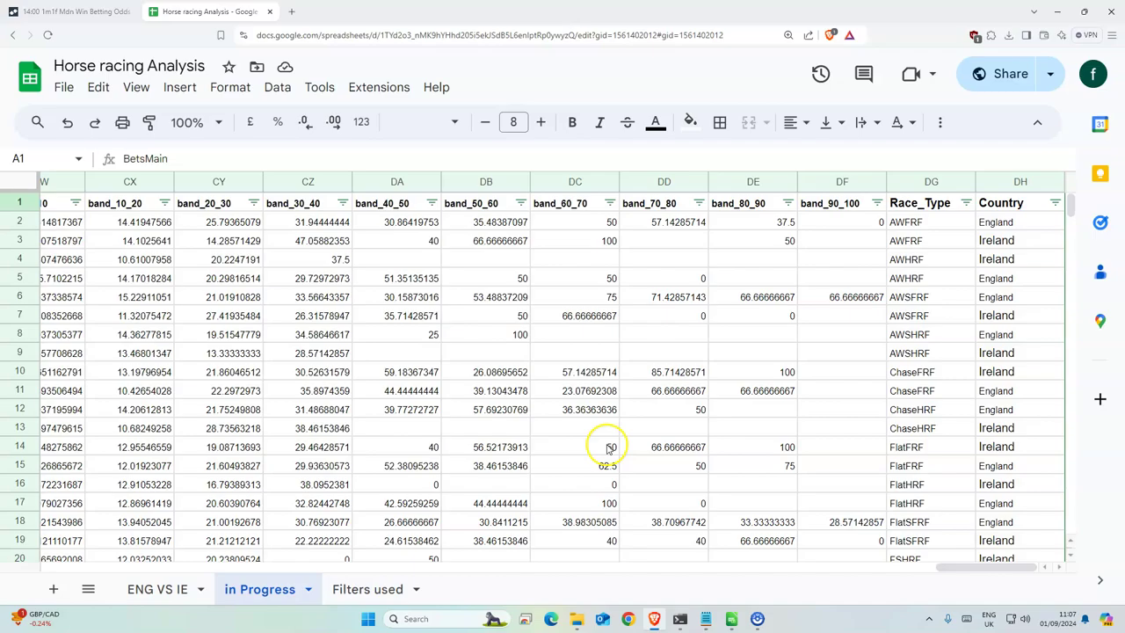
left_click_drag(998, 572, 615, 576)
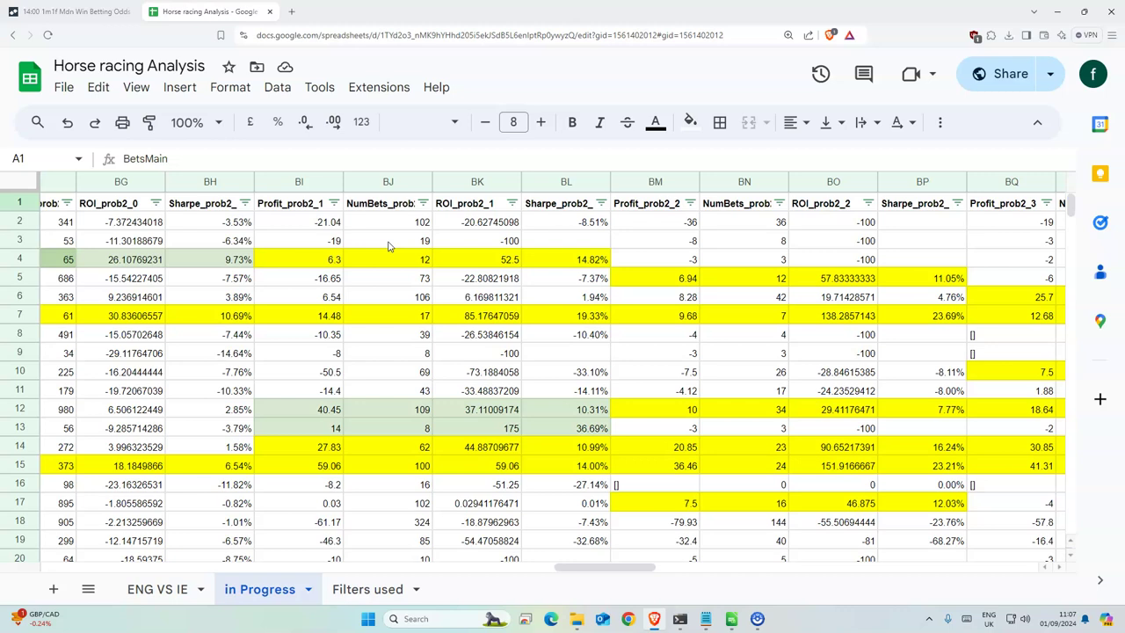
left_click(320, 262)
left_click(309, 203)
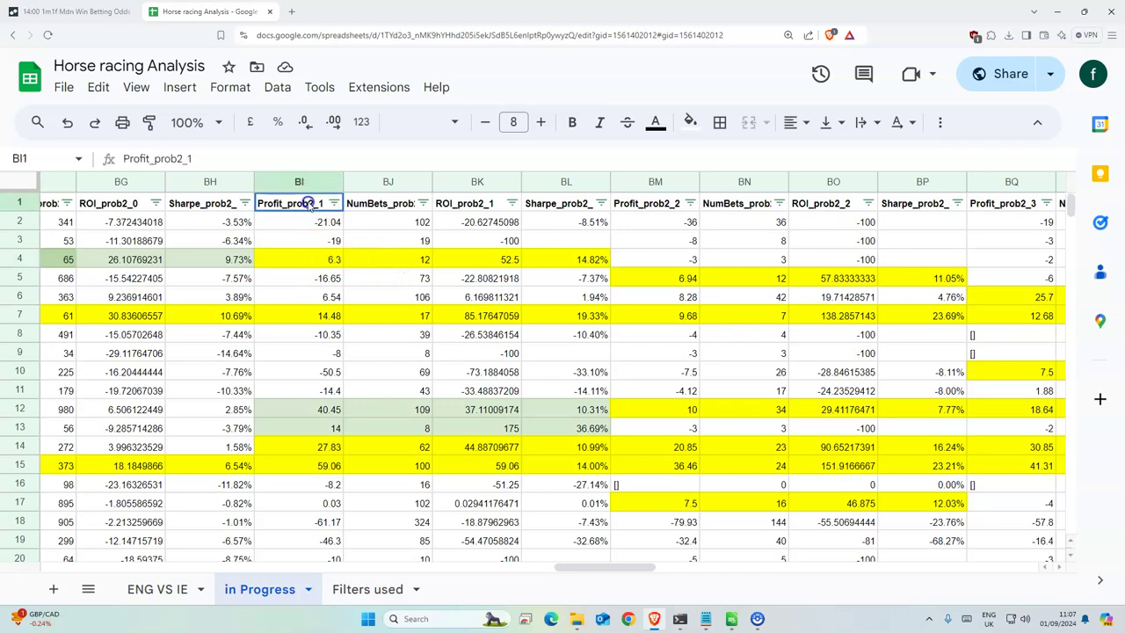
left_click_drag(310, 203, 313, 366)
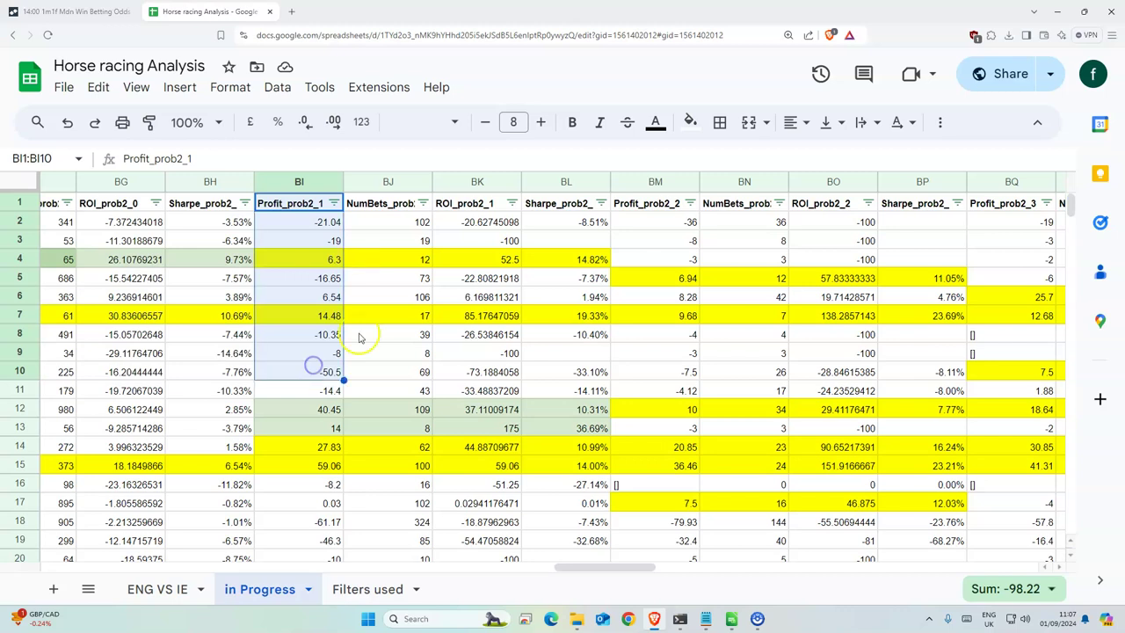
left_click(402, 224)
left_click_drag(401, 224, 394, 279)
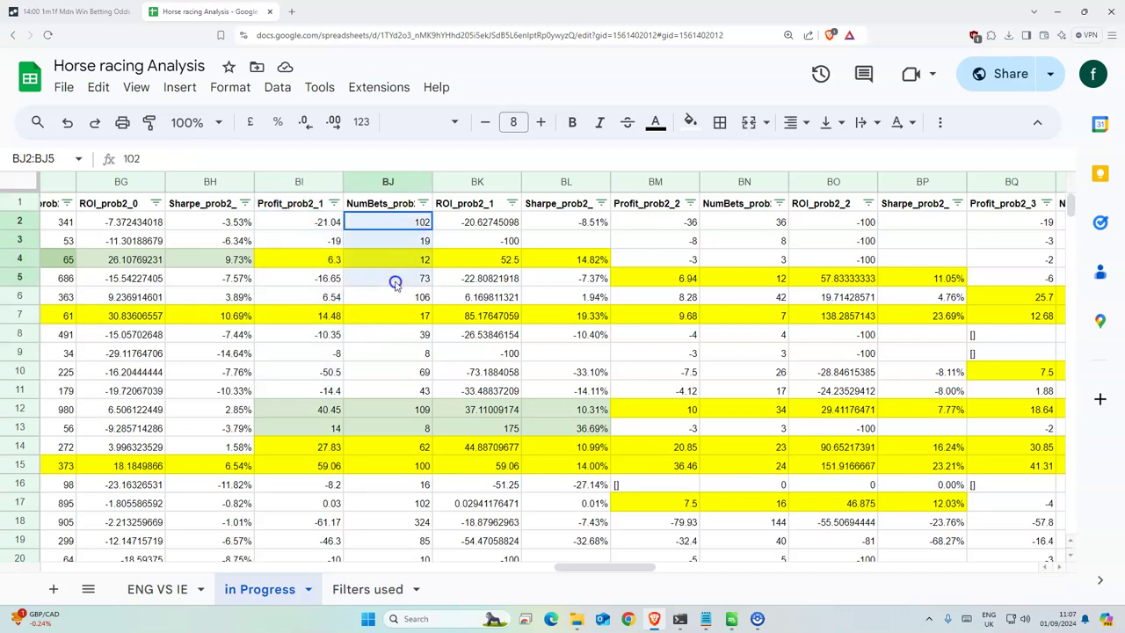
left_click_drag(488, 221, 492, 310)
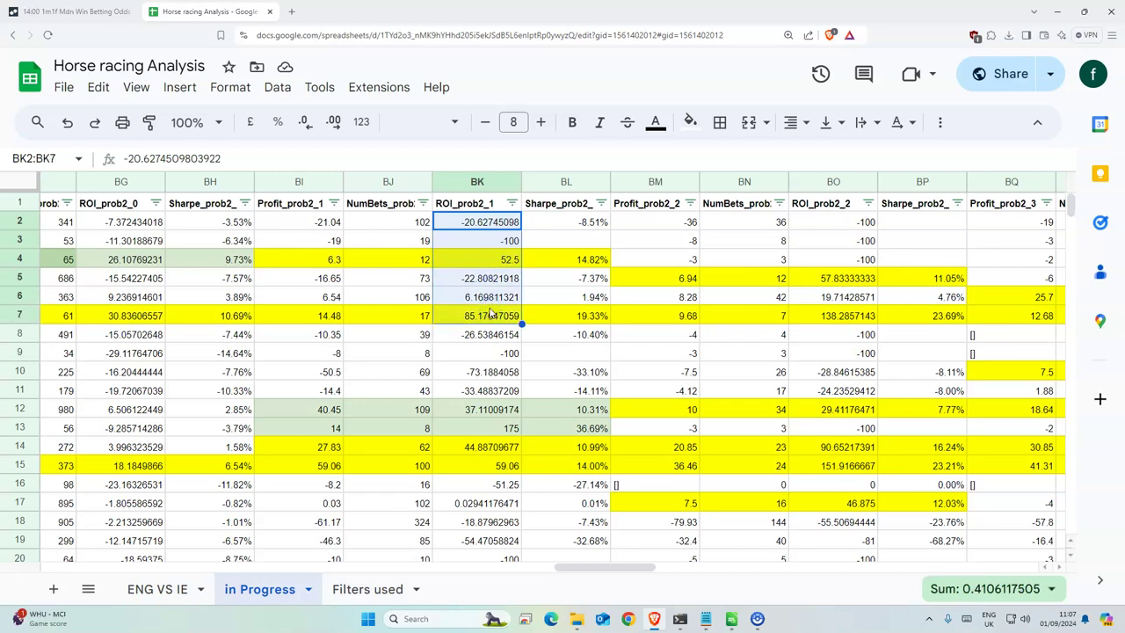
left_click_drag(566, 222, 564, 314)
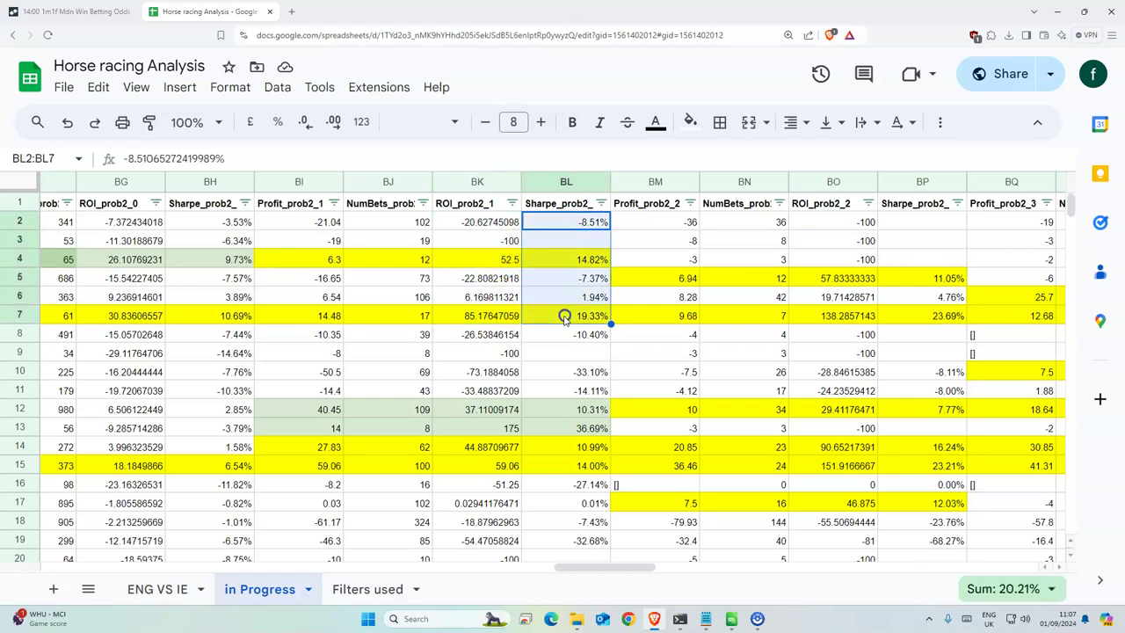
left_click(494, 390)
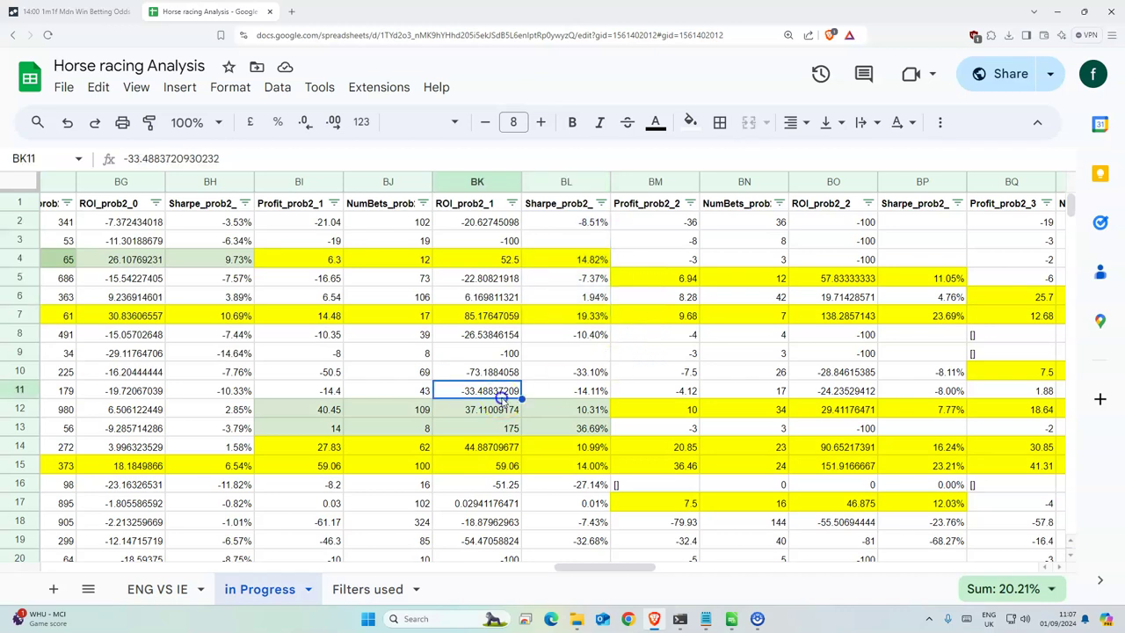
left_click_drag(309, 303, 590, 303)
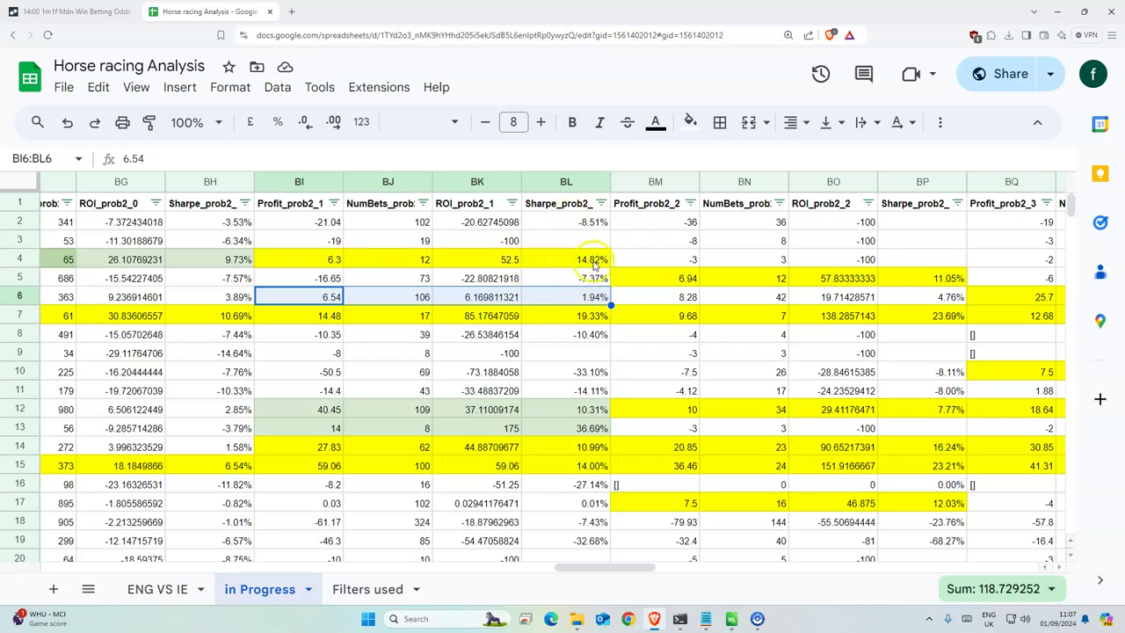
left_click(553, 353)
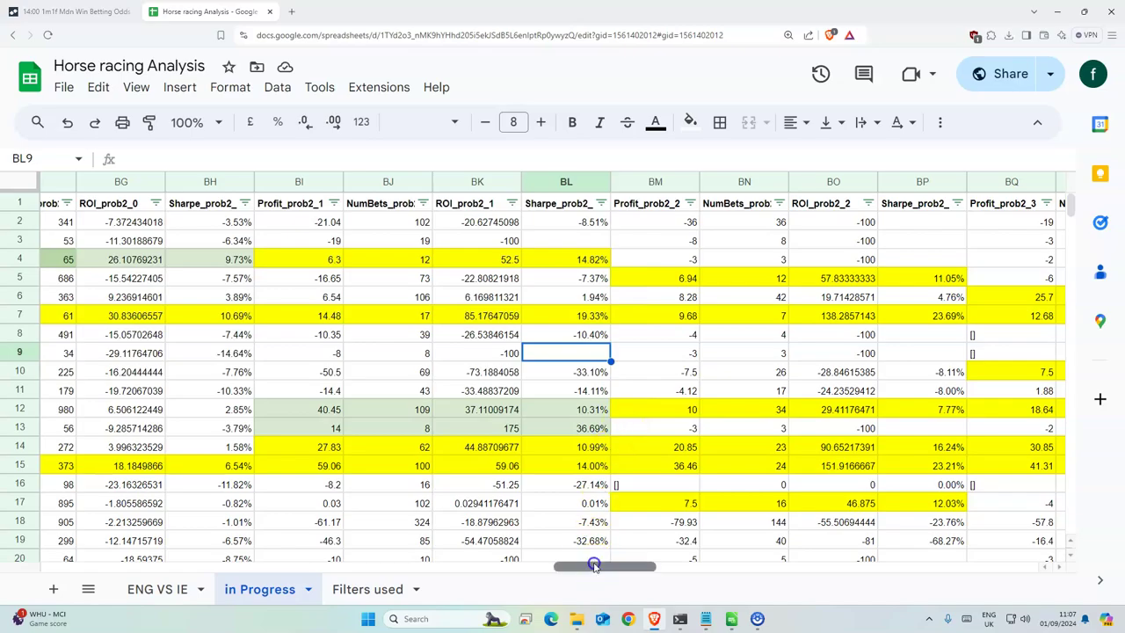
left_click_drag(594, 566, 52, 552)
scroll(543, 426, "down", 5)
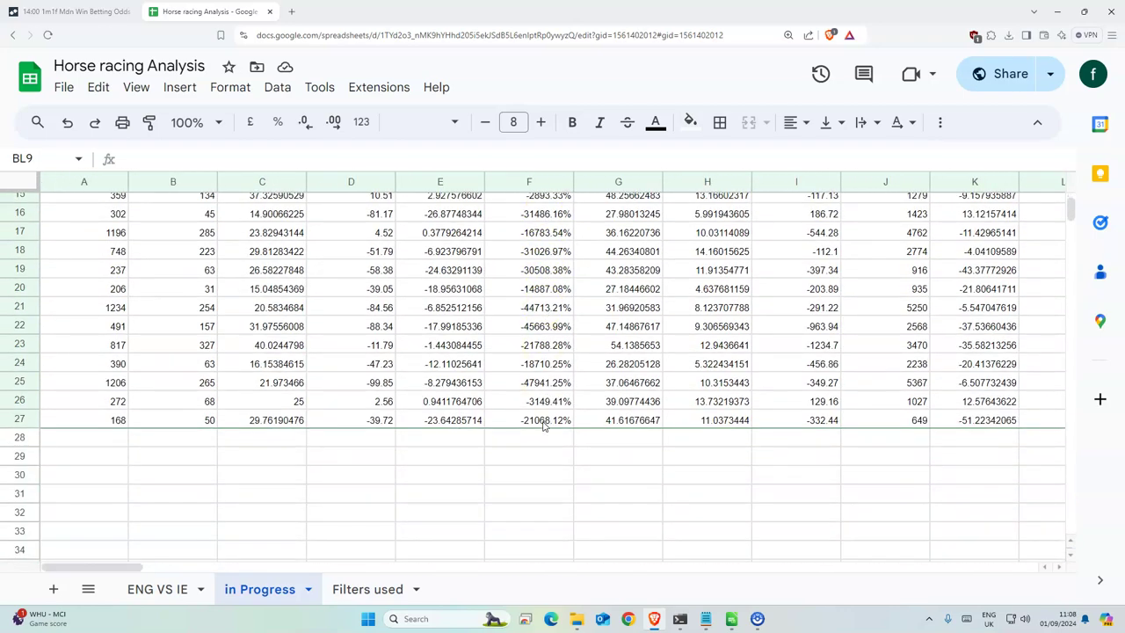
scroll(543, 426, "up", 5)
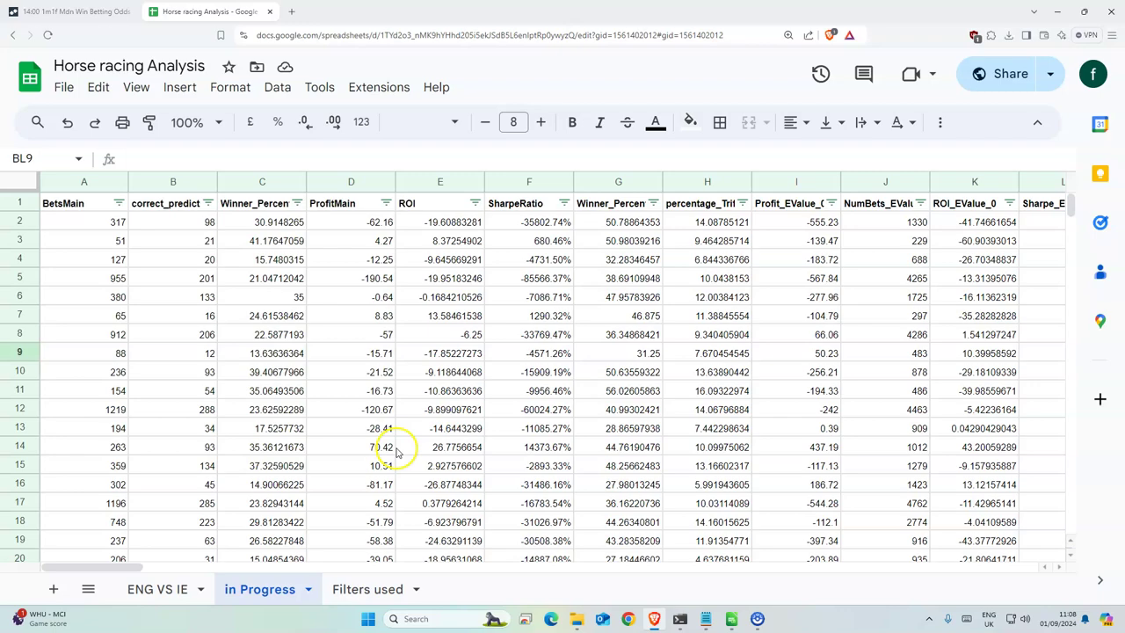
left_click_drag(115, 567, 92, 567)
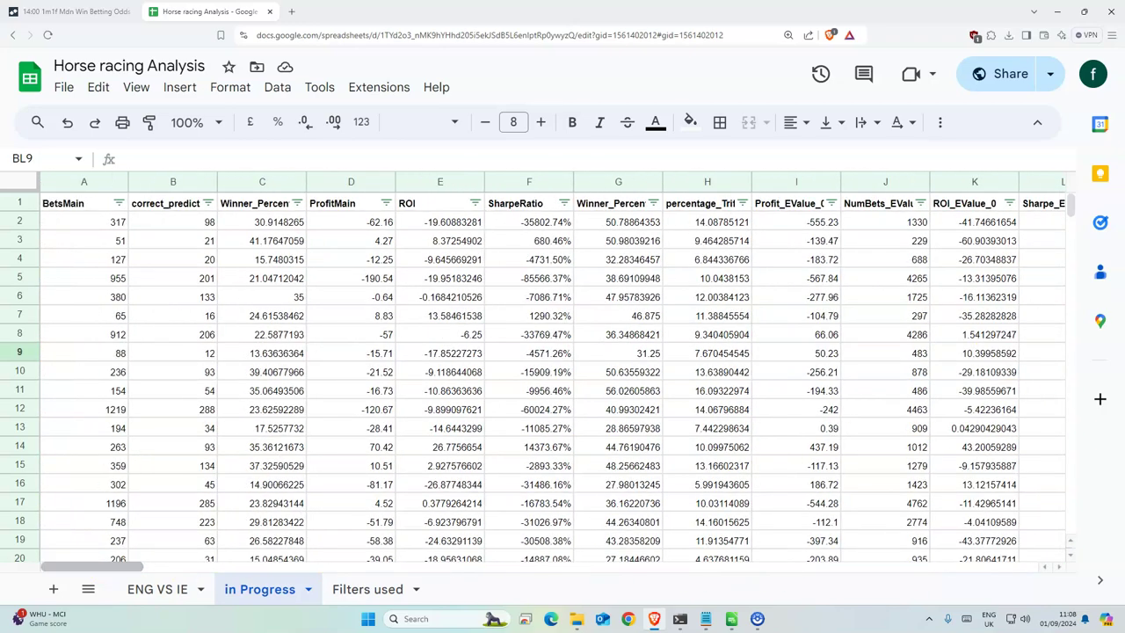